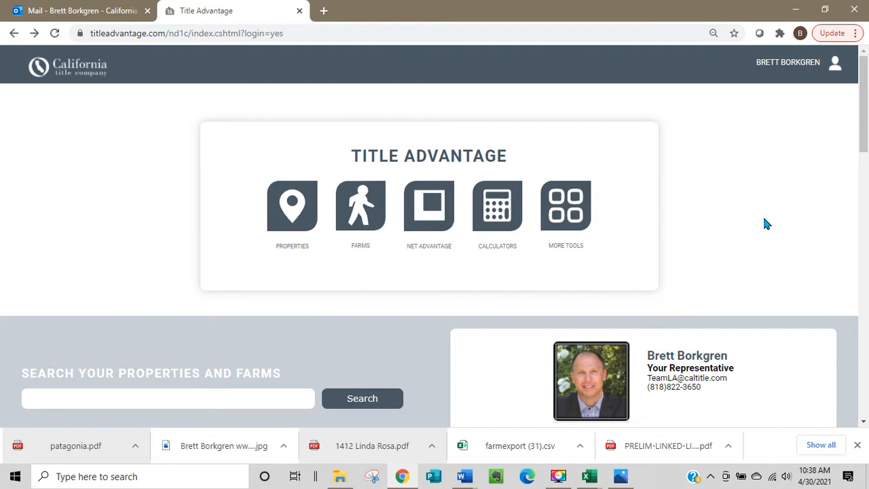
Open the Market Snapshot tool from the additional tools and start a new report from the Live Map.
{"action": "left_click", "coordinate": [573, 202]}
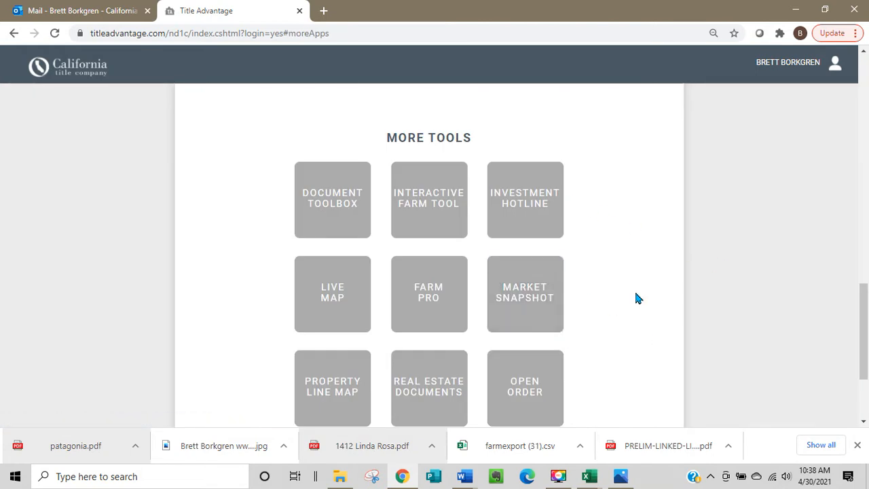
{"action": "left_click", "coordinate": [527, 299]}
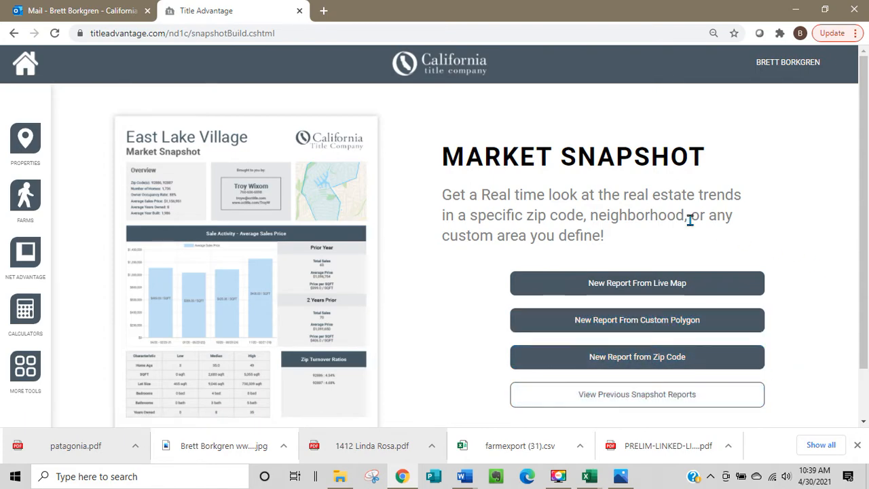
{"action": "left_click", "coordinate": [644, 283]}
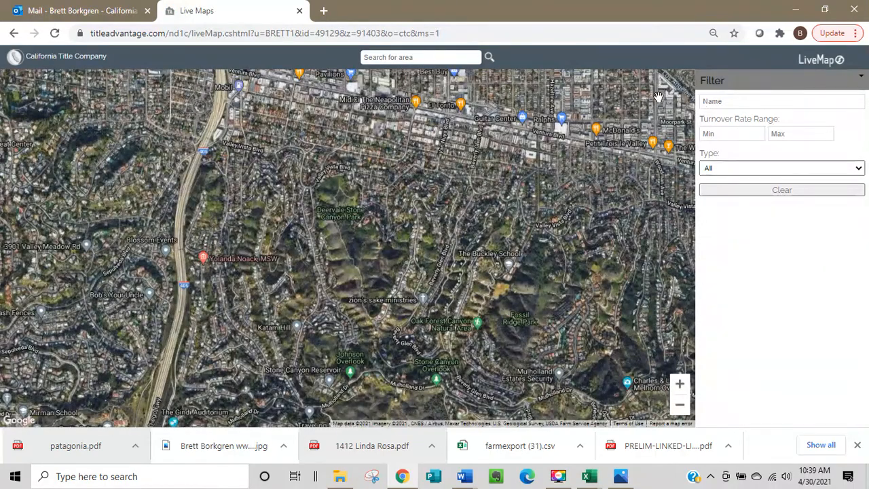
Search the live map for the area "pasadena".
{"action": "left_click", "coordinate": [421, 58]}
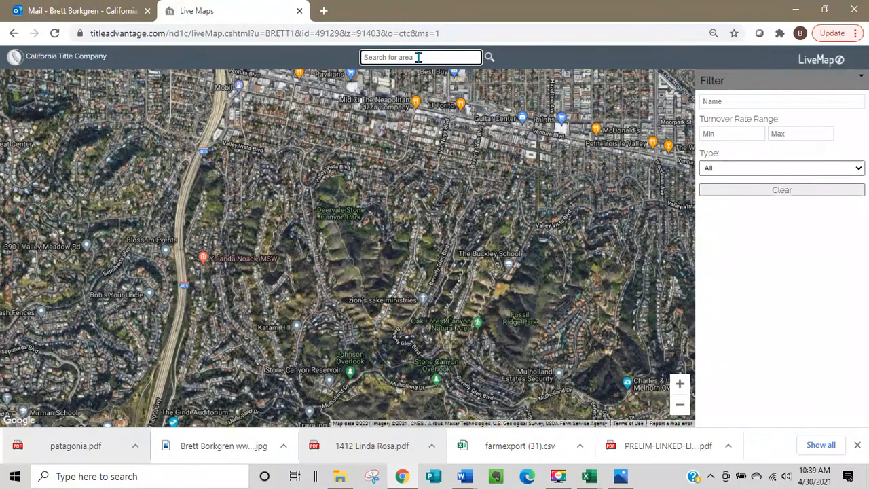
{"action": "type", "text": "pasadena"}
{"action": "left_click", "coordinate": [489, 59]}
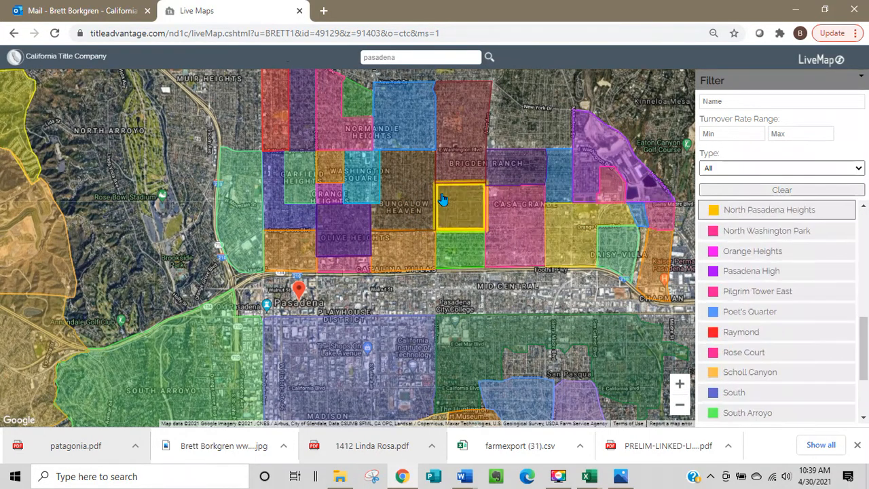
Create a market snapshot for the Bungalow Heaven subdivision, limited to Single Family Residential Only and named Bungalow Heaven.
{"action": "left_click", "coordinate": [407, 194]}
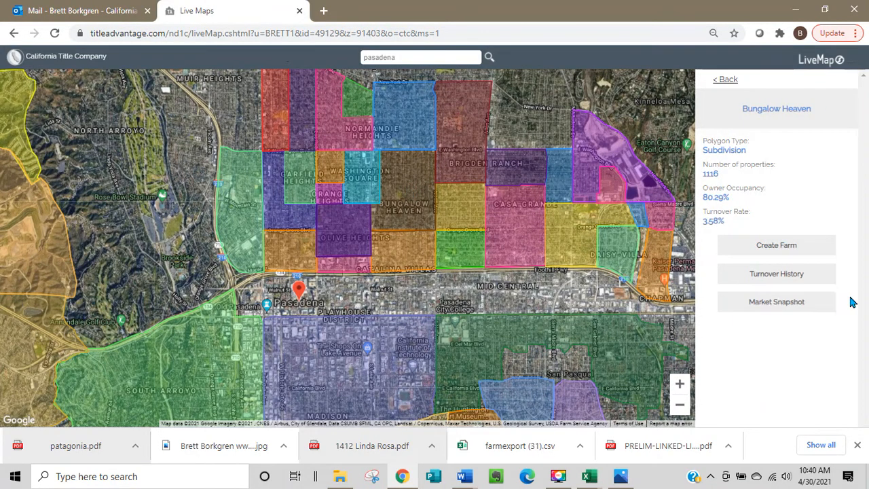
{"action": "left_click", "coordinate": [772, 254]}
{"action": "left_click", "coordinate": [791, 247]}
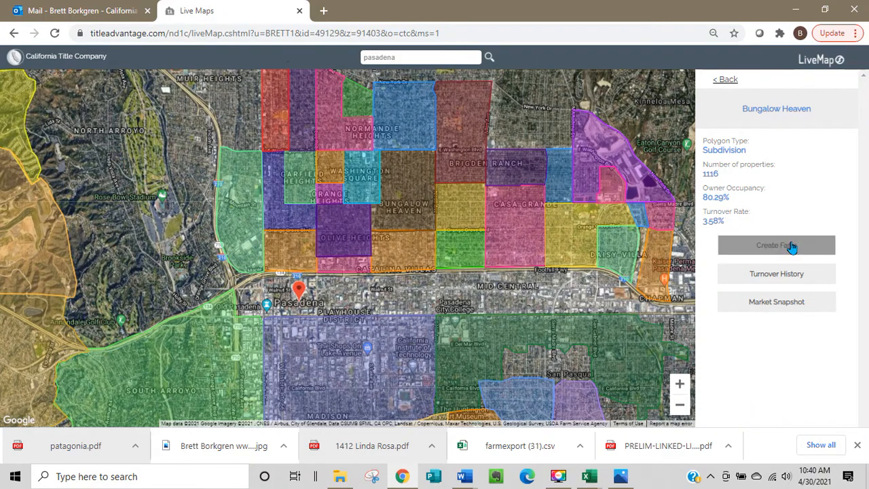
{"action": "left_click", "coordinate": [782, 308]}
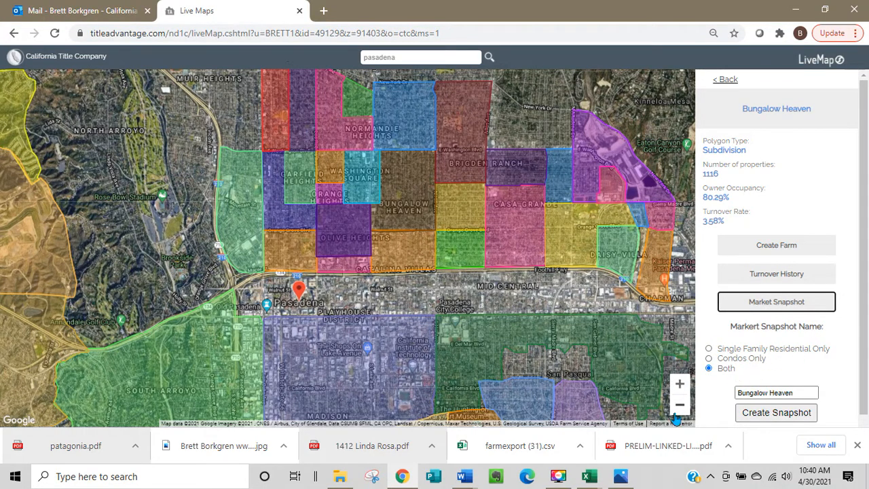
{"action": "left_click", "coordinate": [710, 349]}
{"action": "left_click", "coordinate": [768, 392]}
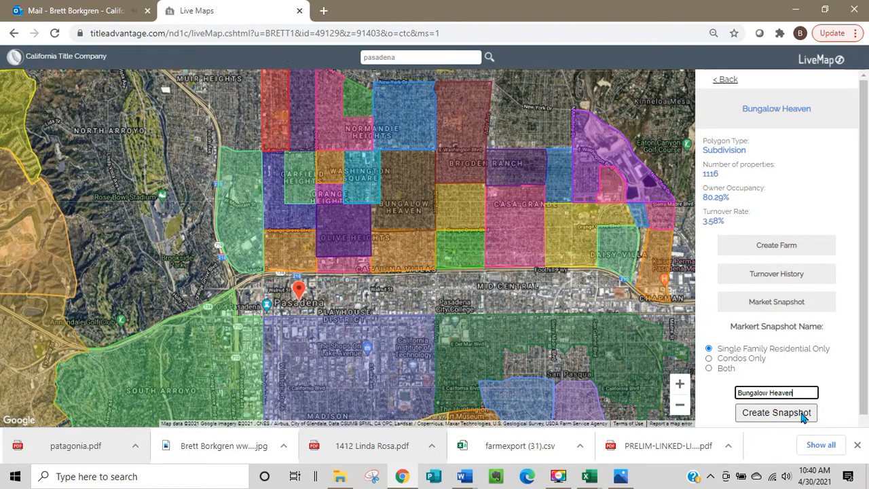
{"action": "left_click", "coordinate": [780, 413]}
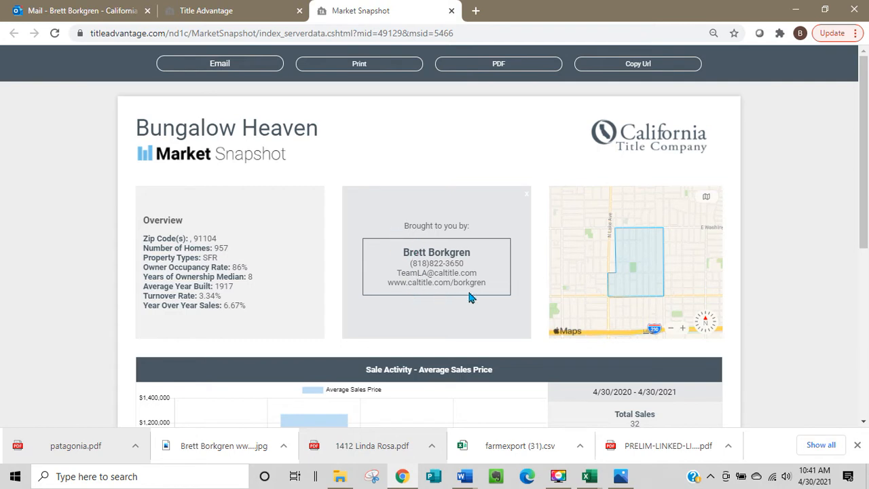
Remove the "Brought to you by" representative contact box from the Bungalow Heaven report.
{"action": "mouse_move", "coordinate": [528, 202]}
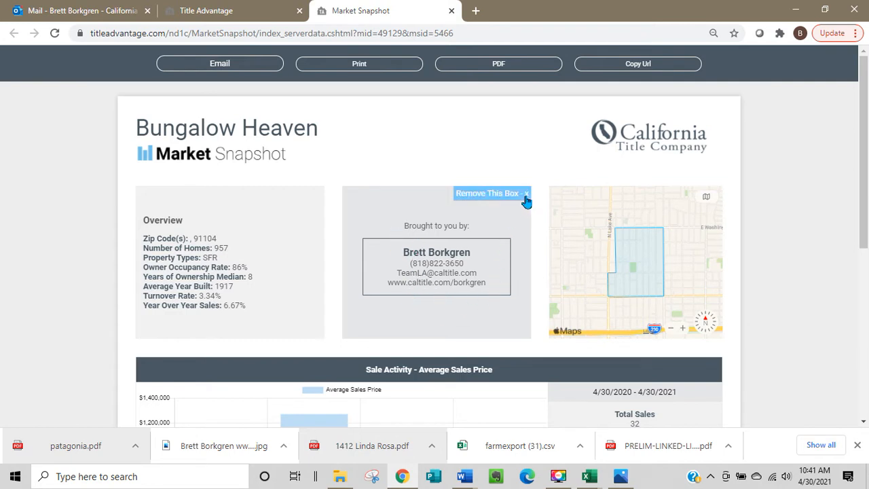
{"action": "left_click", "coordinate": [527, 195]}
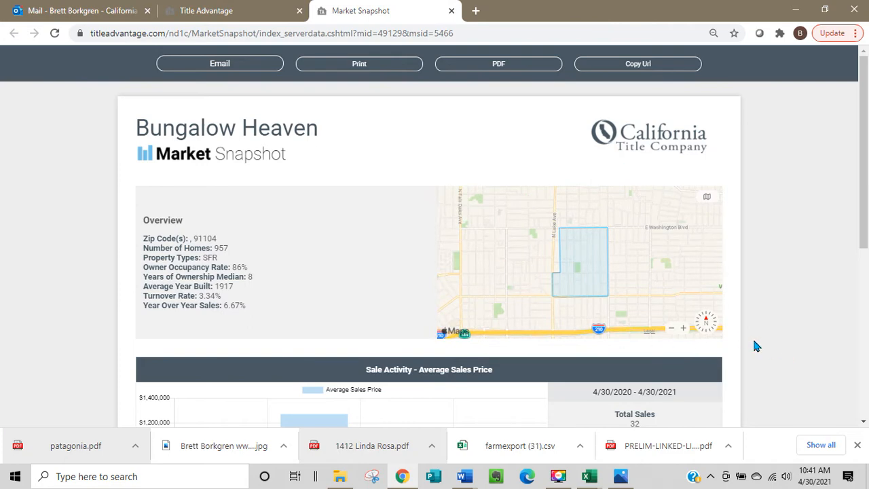
Review the report's quarterly average sales prices, yearly sales comparison, property characteristics table and zip turnover ratios.
{"action": "scroll", "coordinate": [760, 338], "scroll_direction": "down", "scroll_amount": 3}
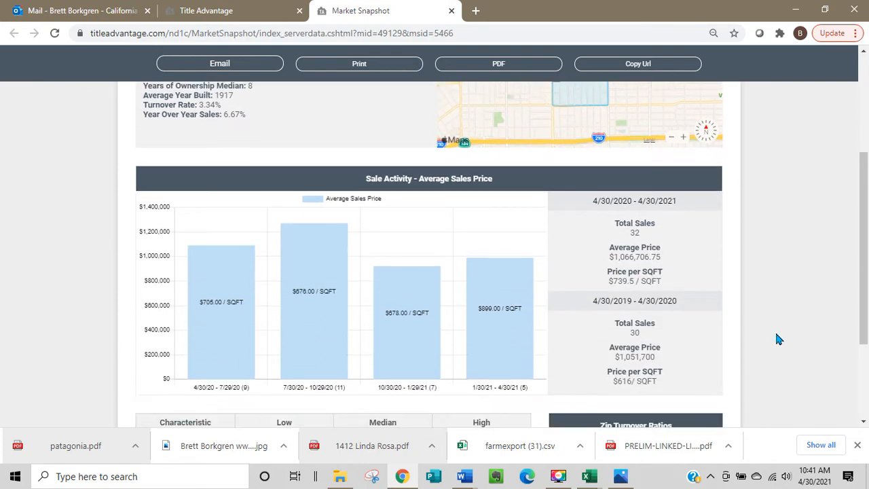
{"action": "mouse_move", "coordinate": [213, 323]}
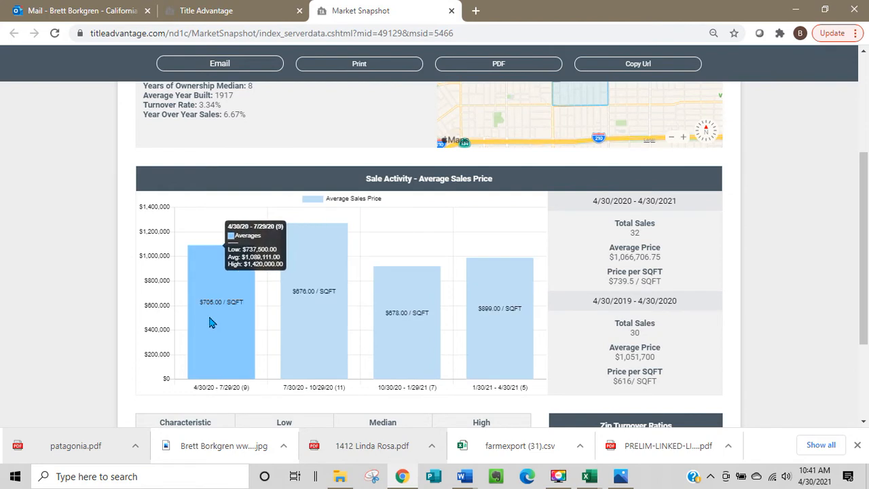
{"action": "scroll", "coordinate": [230, 332], "scroll_direction": "down", "scroll_amount": 2}
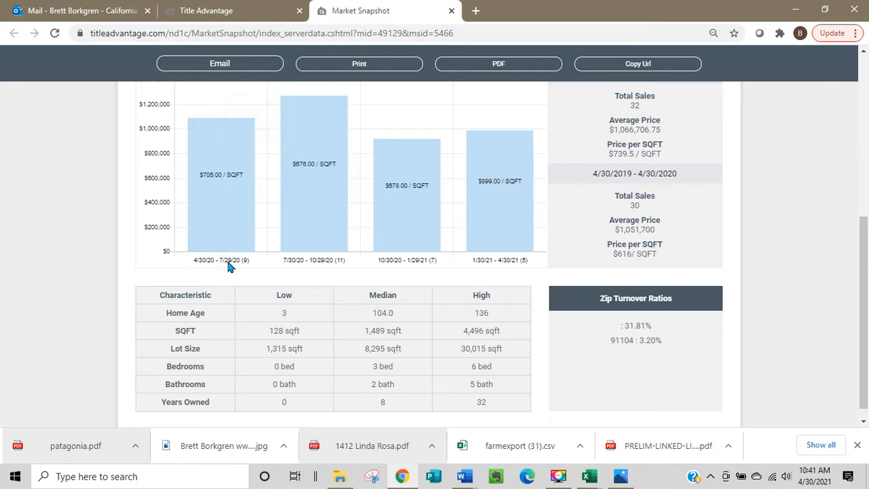
{"action": "mouse_move", "coordinate": [314, 210]}
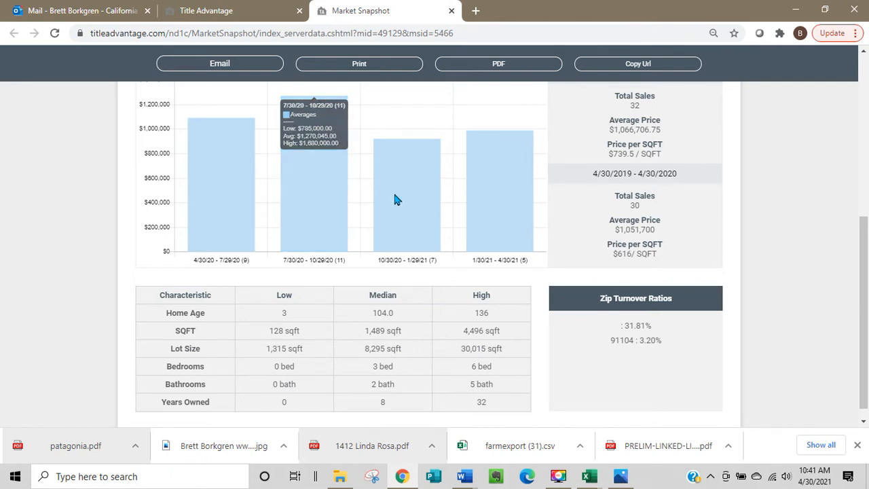
{"action": "mouse_move", "coordinate": [410, 201]}
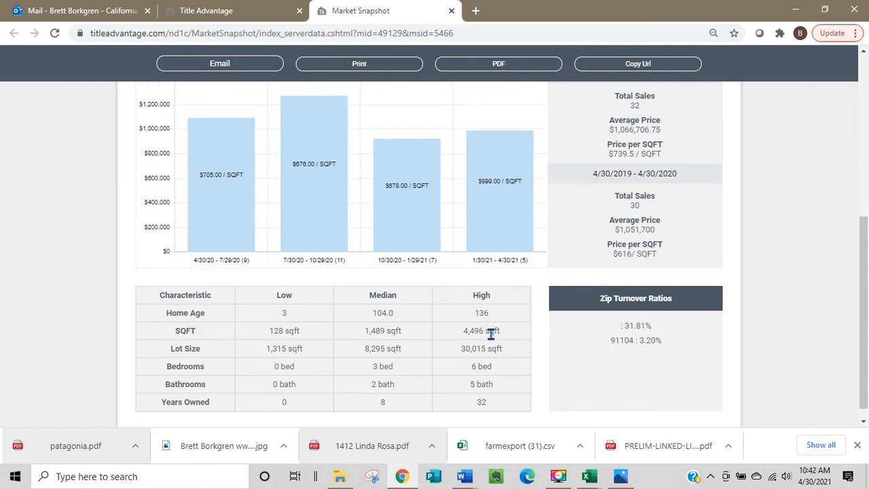
{"action": "scroll", "coordinate": [491, 332], "scroll_direction": "down", "scroll_amount": 1}
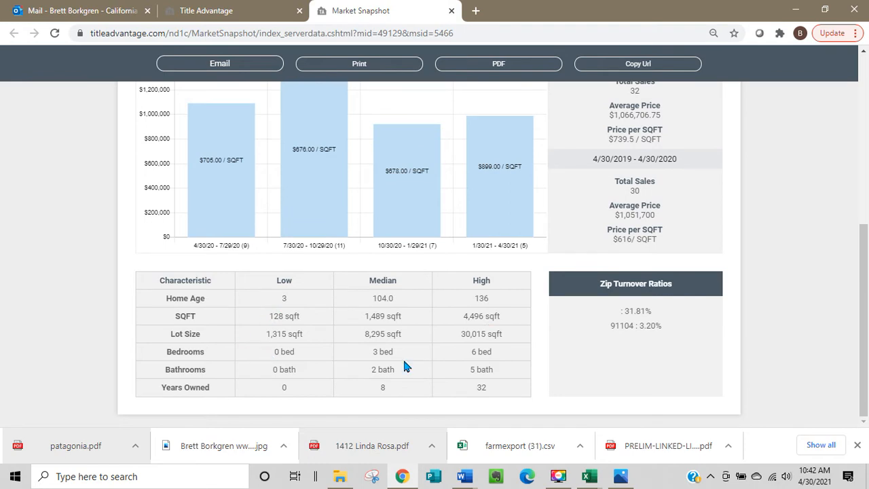
{"action": "scroll", "coordinate": [407, 360], "scroll_direction": "up", "scroll_amount": 2}
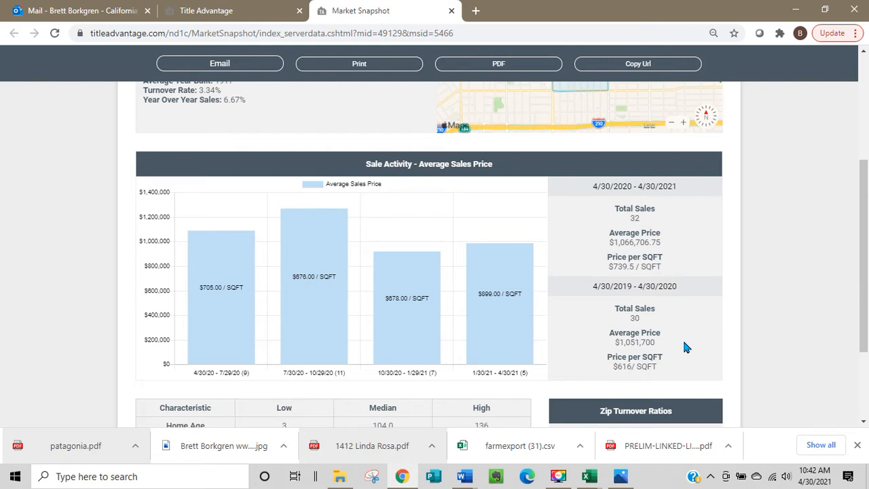
{"action": "scroll", "coordinate": [684, 346], "scroll_direction": "down", "scroll_amount": 2}
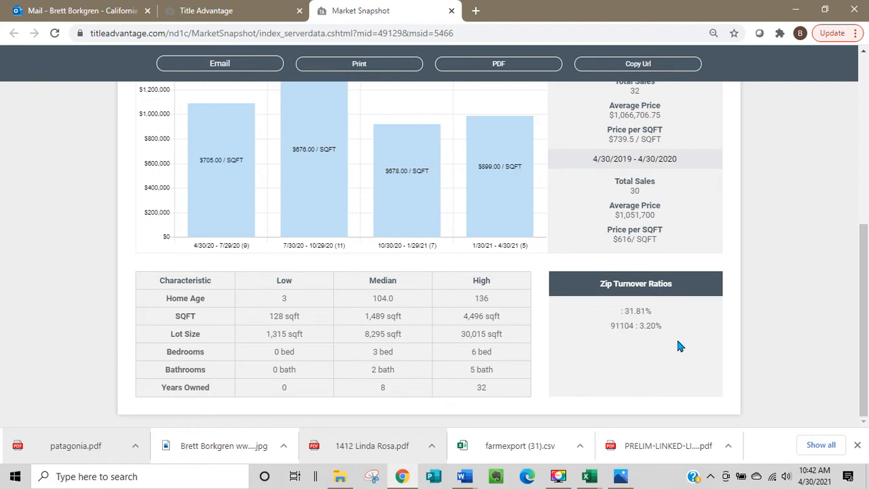
{"action": "scroll", "coordinate": [677, 340], "scroll_direction": "up", "scroll_amount": 5}
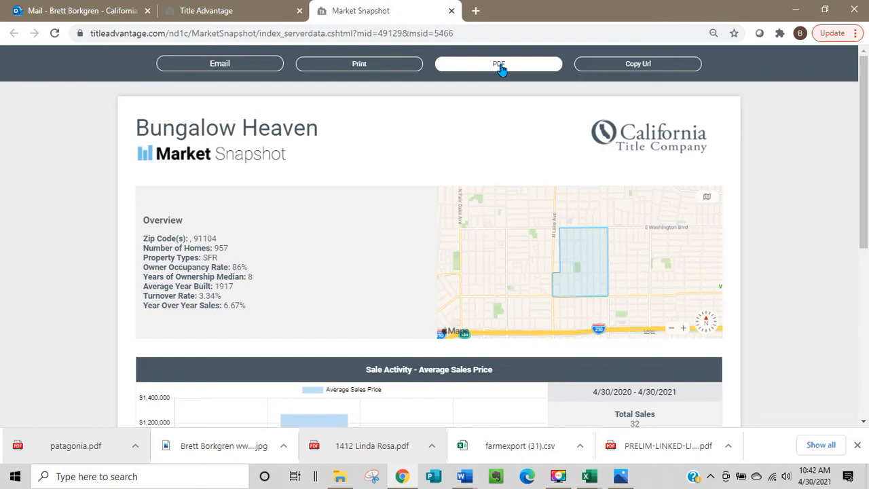
Copy the Bungalow Heaven report's URL and open it in a new browser tab.
{"action": "left_click", "coordinate": [648, 65]}
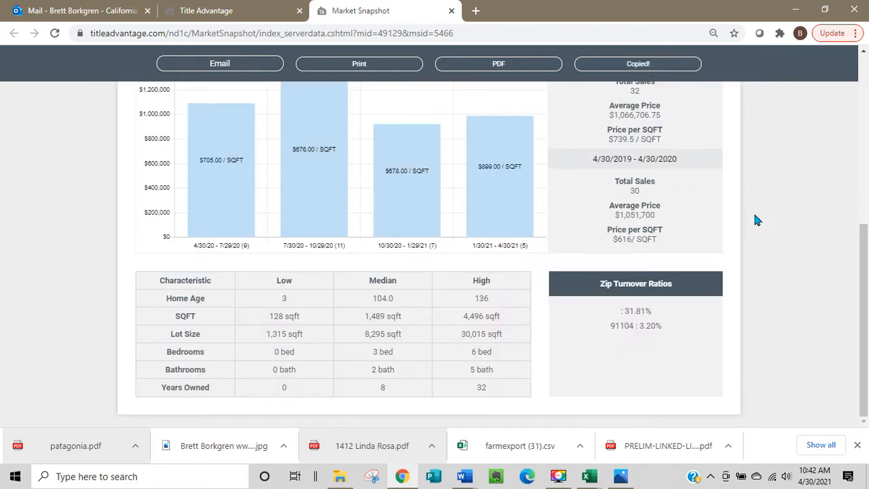
{"action": "left_click", "coordinate": [475, 11]}
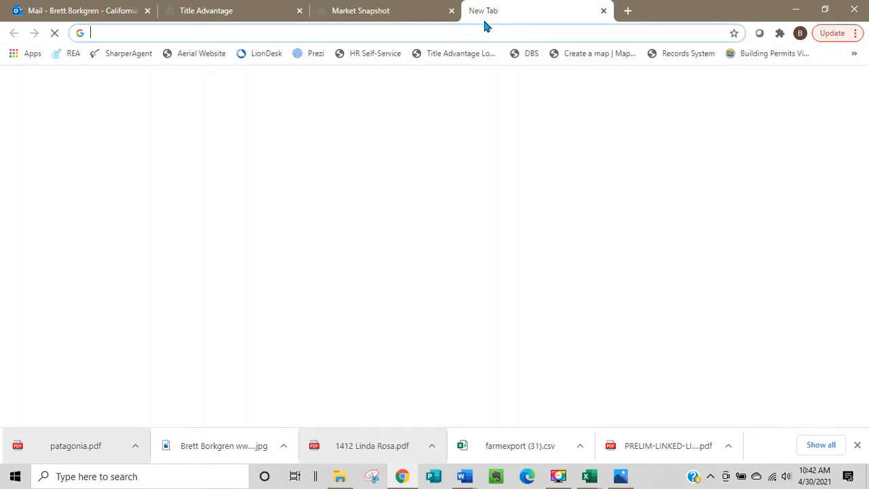
{"action": "key", "text": "ctrl+v"}
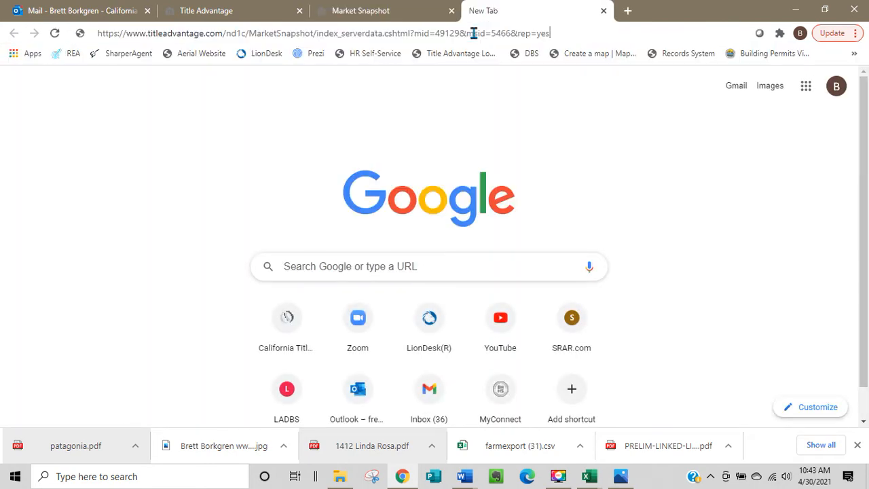
{"action": "key", "text": "Return"}
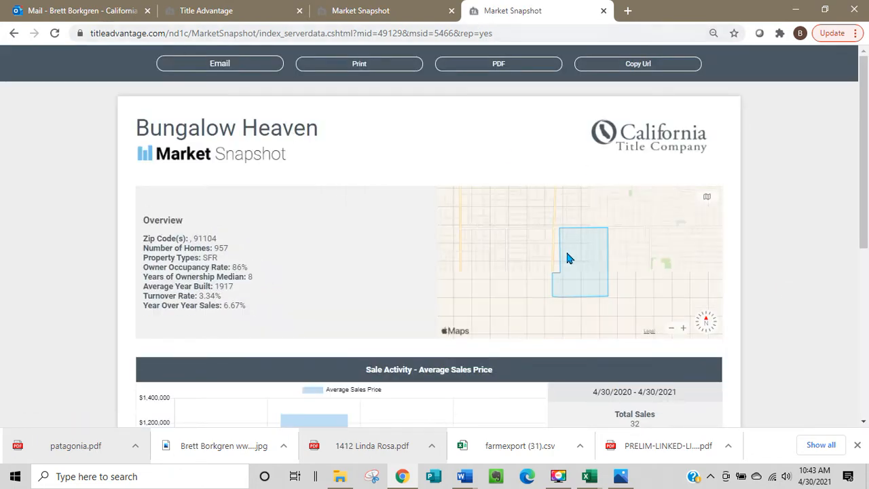
Return to the Title Advantage home page and close both Market Snapshot report tabs.
{"action": "key", "text": "ctrl+Page_Up"}
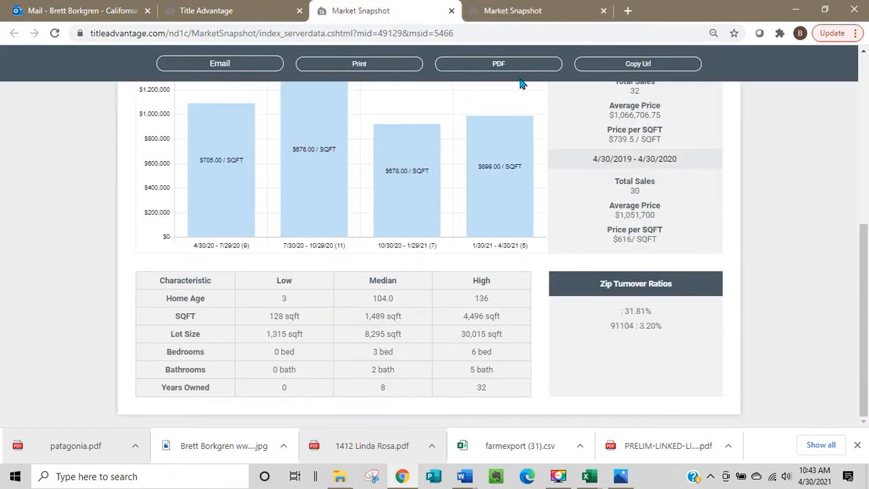
{"action": "left_click", "coordinate": [224, 11]}
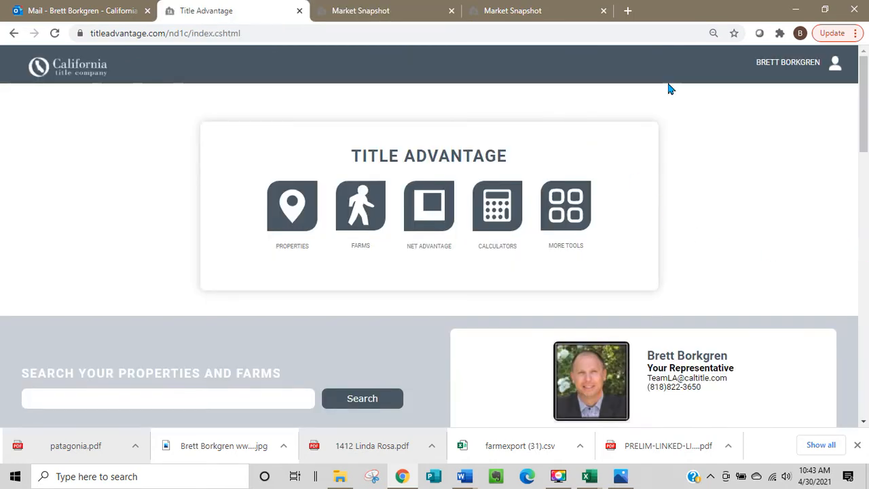
{"action": "left_click", "coordinate": [604, 11]}
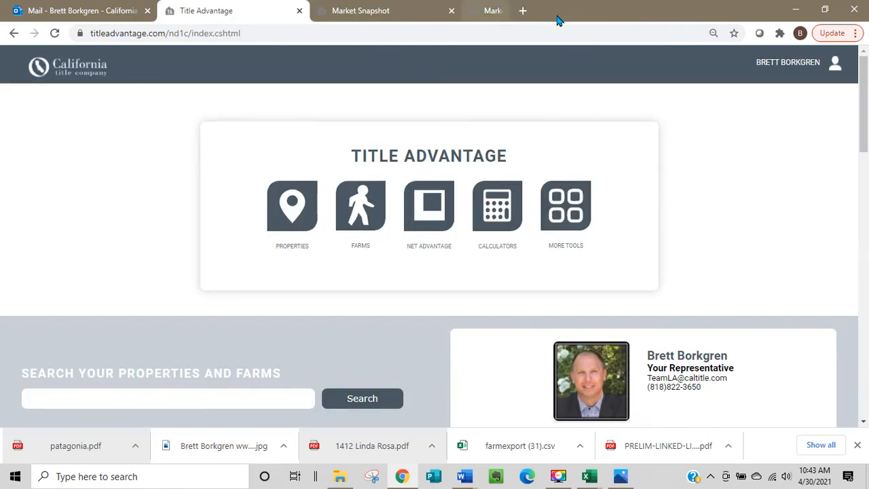
{"action": "left_click", "coordinate": [450, 11]}
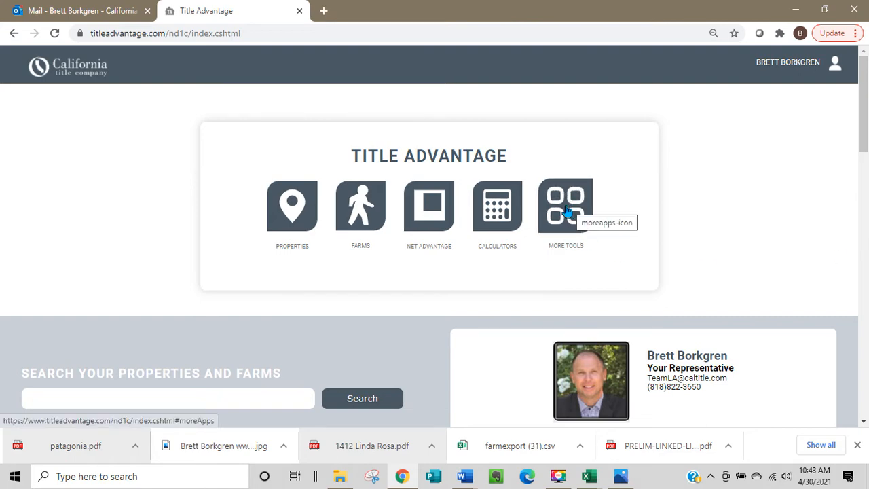
Reopen the Market Snapshot tool and start a new report from a custom polygon.
{"action": "left_click", "coordinate": [568, 209]}
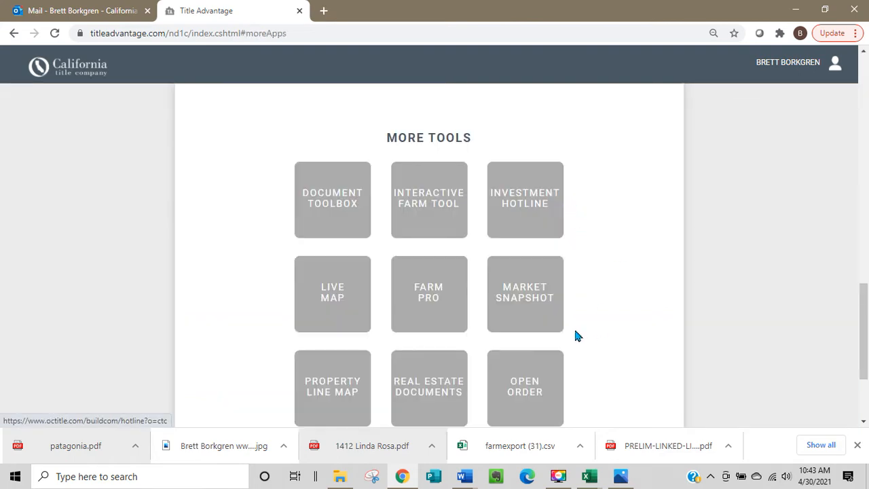
{"action": "left_click", "coordinate": [533, 298]}
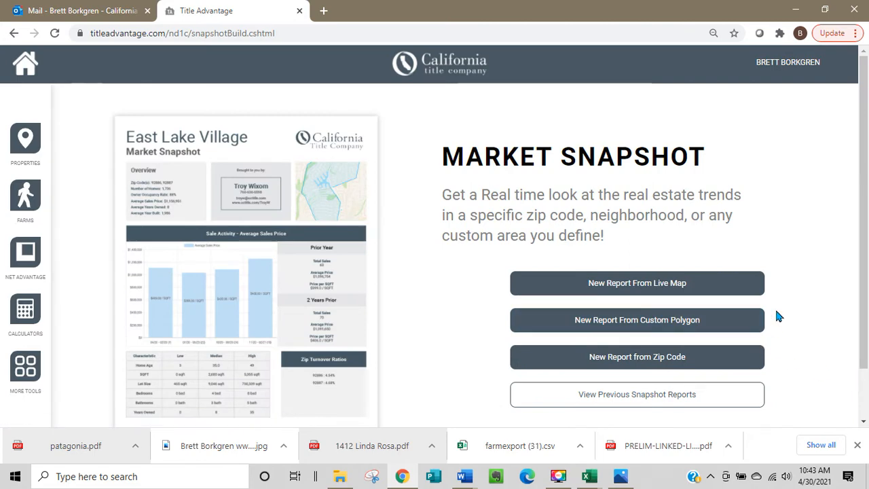
{"action": "scroll", "coordinate": [739, 323], "scroll_direction": "down", "scroll_amount": 1}
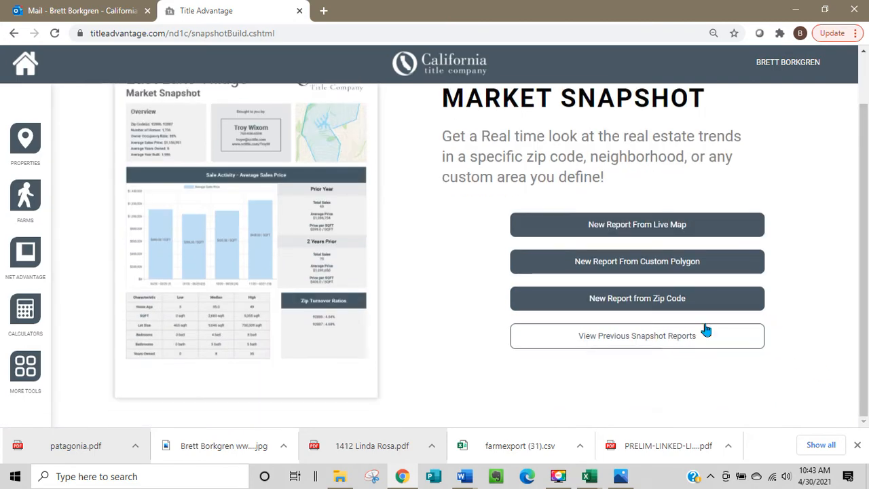
{"action": "left_click", "coordinate": [661, 270]}
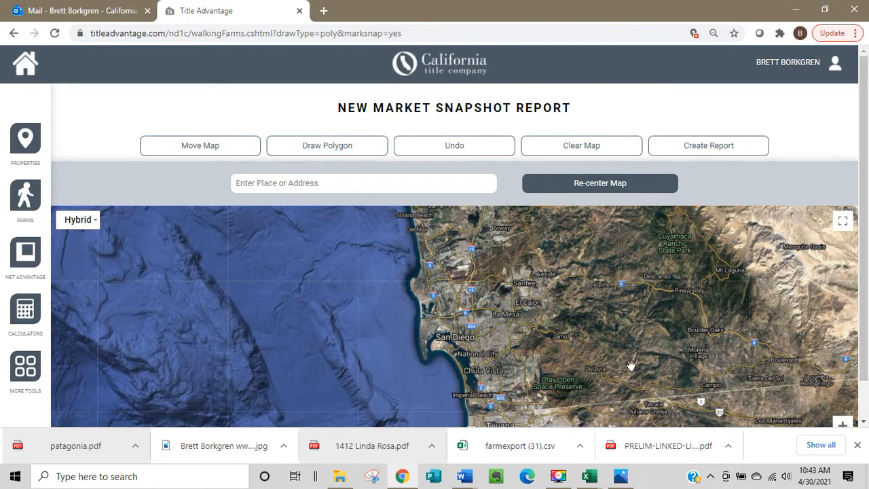
Re-center the report map on the first previously entered street address suggested for the place or address search.
{"action": "left_click", "coordinate": [346, 182]}
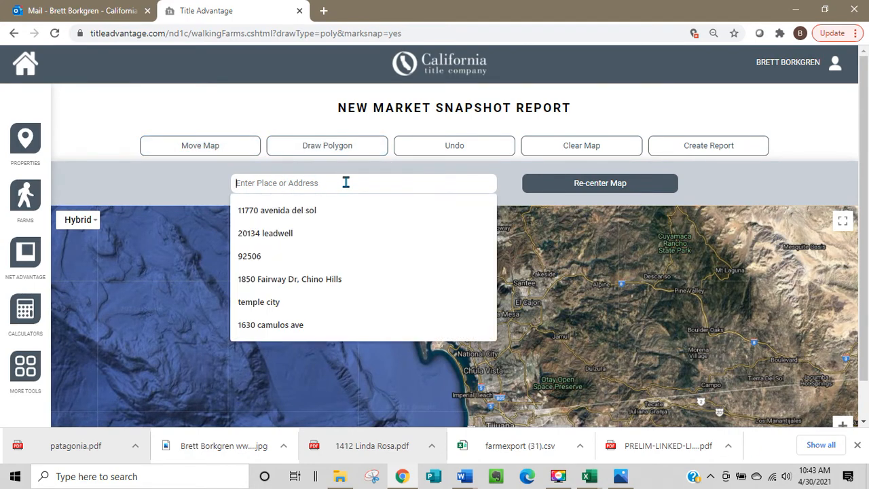
{"action": "left_click", "coordinate": [280, 212]}
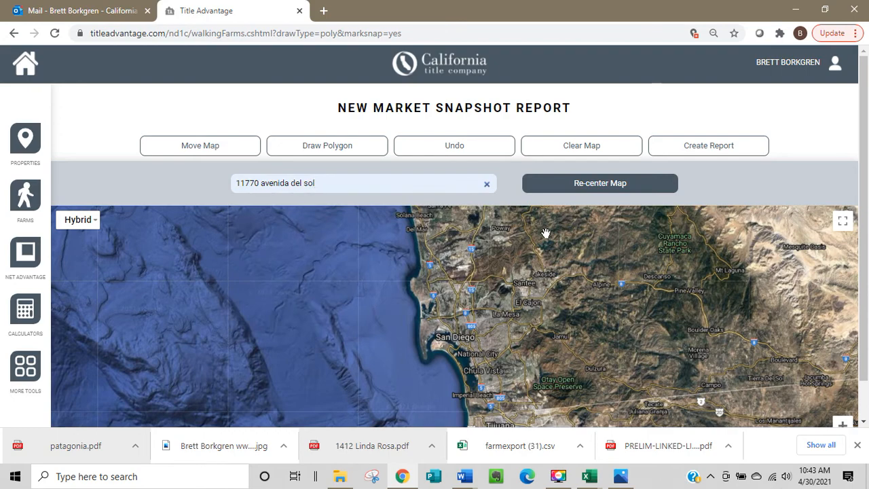
{"action": "left_click", "coordinate": [606, 184]}
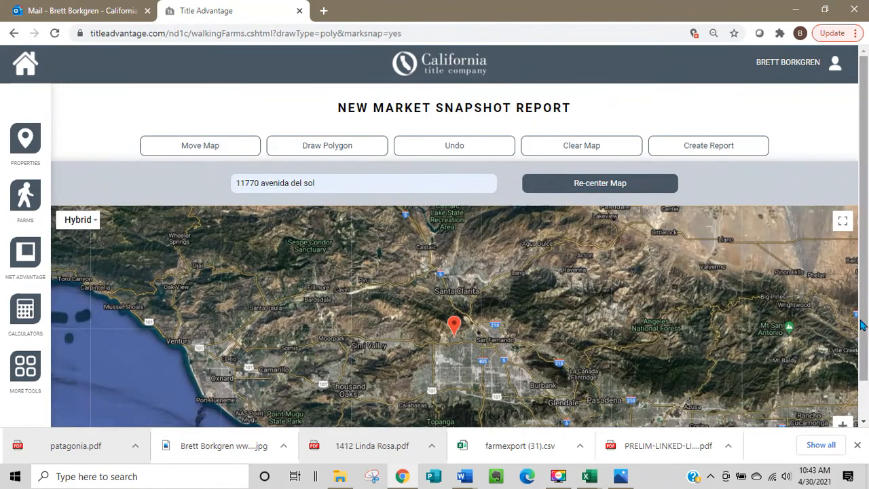
Draw a custom polygon in Porter Ranch, following the residential streets south of Wilbur Tampa Park and down toward Viking Park.
{"action": "scroll", "coordinate": [864, 327], "scroll_direction": "down", "scroll_amount": 1}
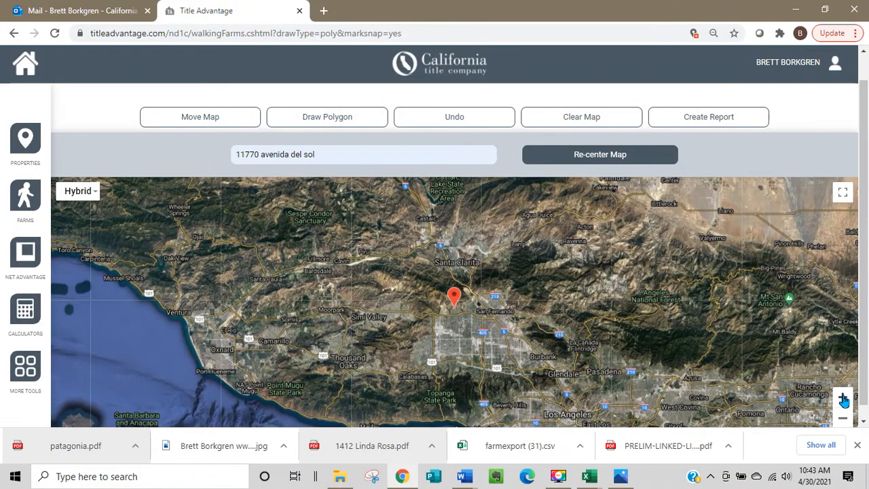
{"action": "double_click", "coordinate": [842, 398]}
{"action": "left_click", "coordinate": [842, 399]}
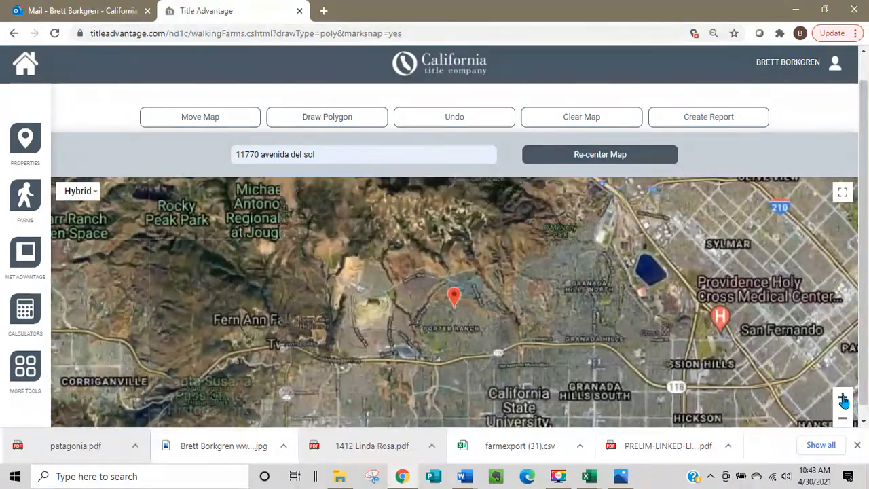
{"action": "left_click", "coordinate": [843, 400]}
{"action": "left_click", "coordinate": [843, 399]}
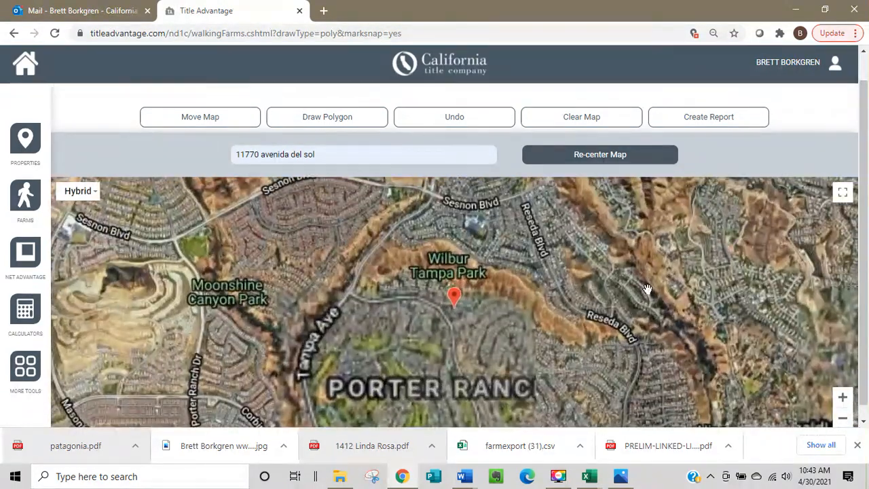
{"action": "left_click_drag", "start_coordinate": [553, 312], "coordinate": [563, 251]}
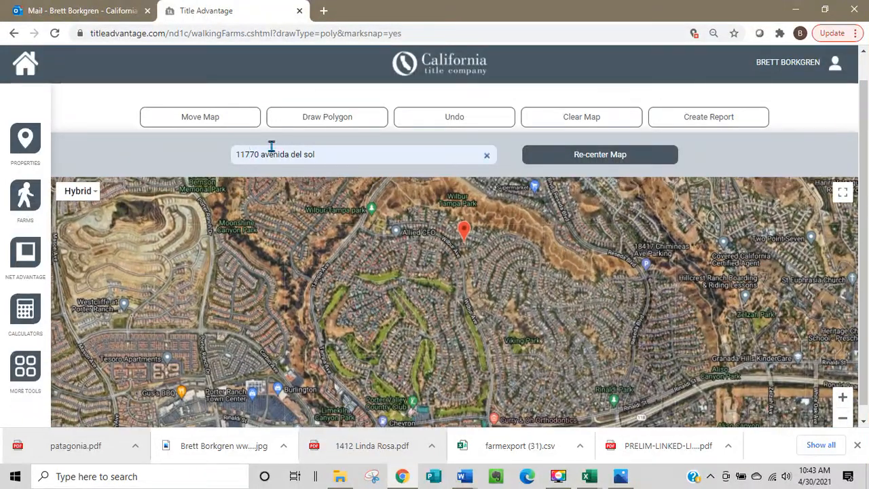
{"action": "left_click", "coordinate": [326, 116]}
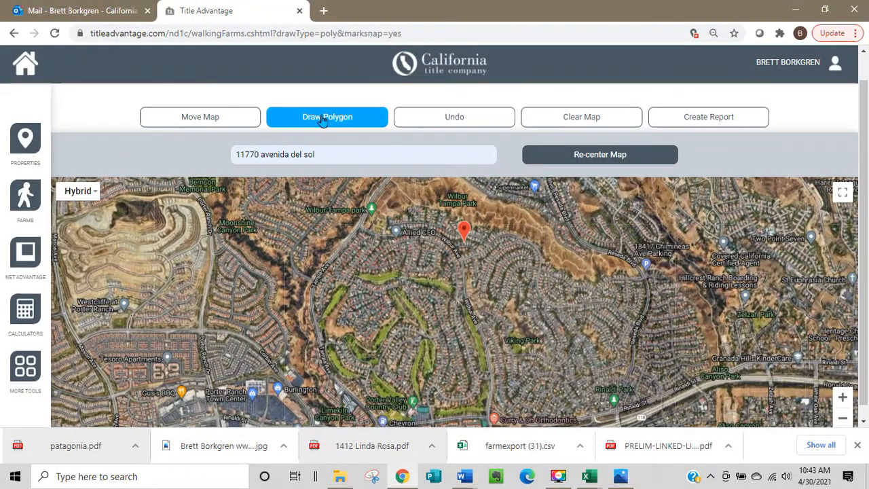
{"action": "left_click", "coordinate": [401, 192]}
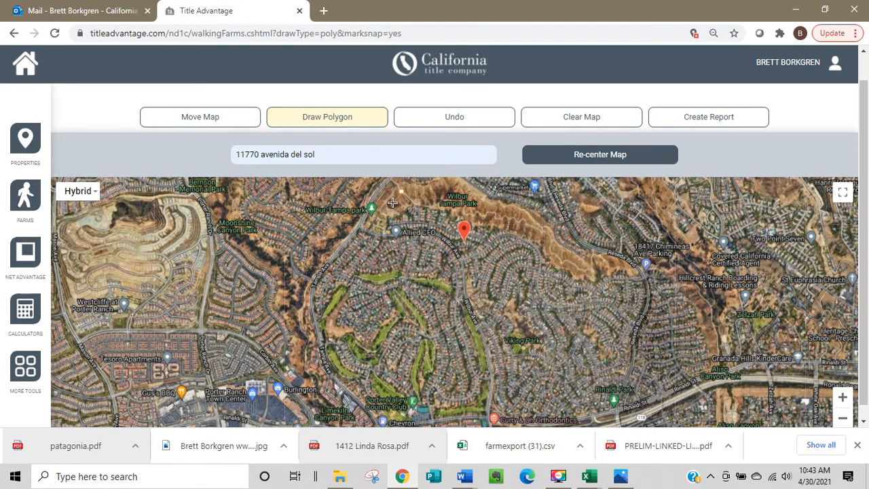
{"action": "left_click", "coordinate": [367, 230]}
{"action": "mouse_move", "coordinate": [385, 235]}
{"action": "left_mouse_down"}
{"action": "mouse_move", "coordinate": [429, 234]}
{"action": "mouse_move", "coordinate": [447, 246]}
{"action": "mouse_move", "coordinate": [483, 334]}
{"action": "mouse_move", "coordinate": [518, 265]}
{"action": "mouse_move", "coordinate": [542, 275]}
{"action": "mouse_move", "coordinate": [539, 267]}
{"action": "left_mouse_up"}
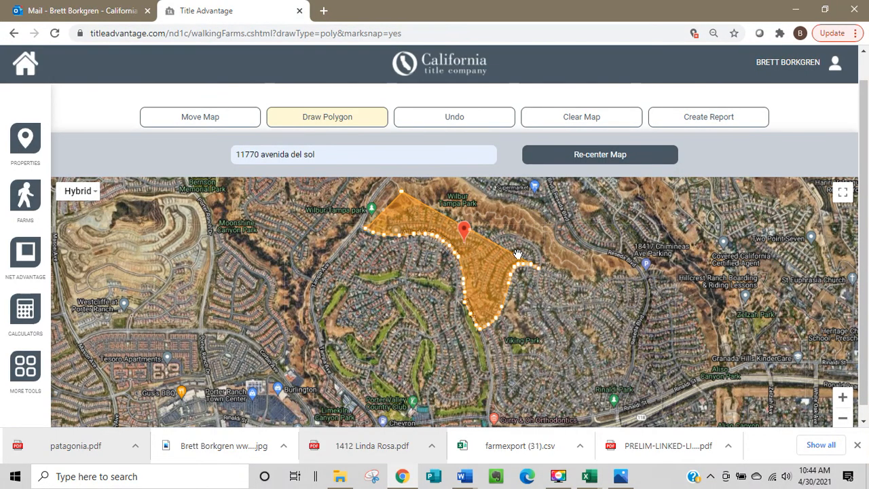
{"action": "left_click_drag", "start_coordinate": [530, 264], "coordinate": [533, 250]}
Create a report from the polygon named Porter Ranch, limited to Single Family Residential Only.
{"action": "left_click", "coordinate": [714, 127]}
{"action": "left_click", "coordinate": [490, 204]}
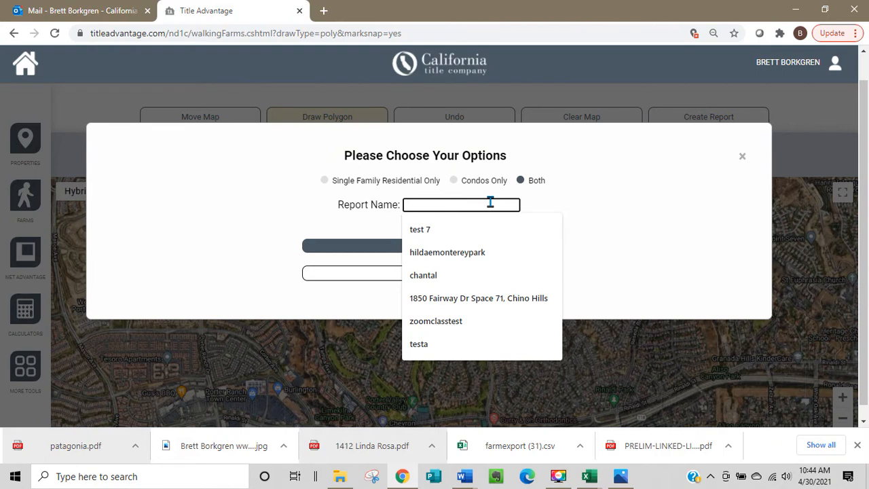
{"action": "type", "text": "Por"}
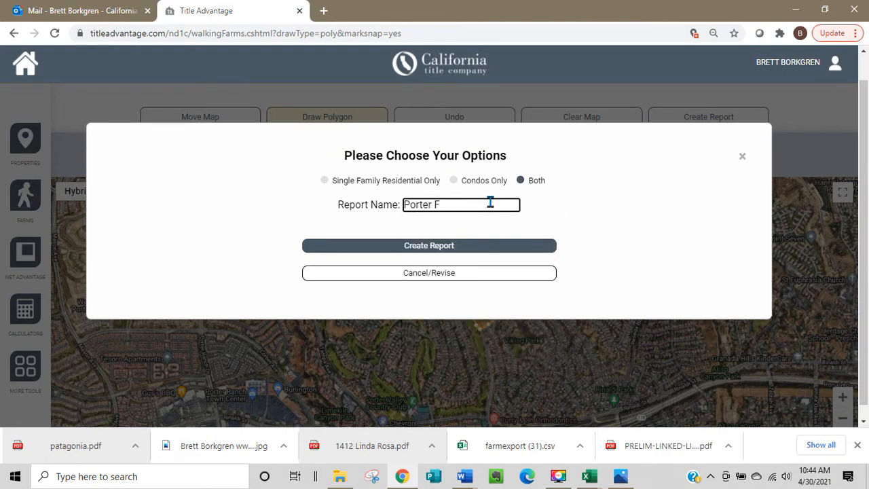
{"action": "type", "text": "ter Ranch"}
{"action": "left_click", "coordinate": [324, 180]}
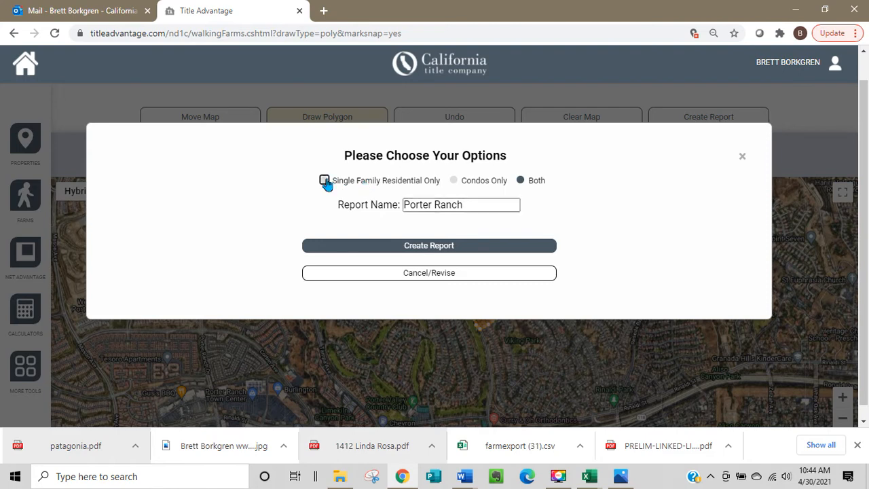
{"action": "left_click", "coordinate": [436, 252]}
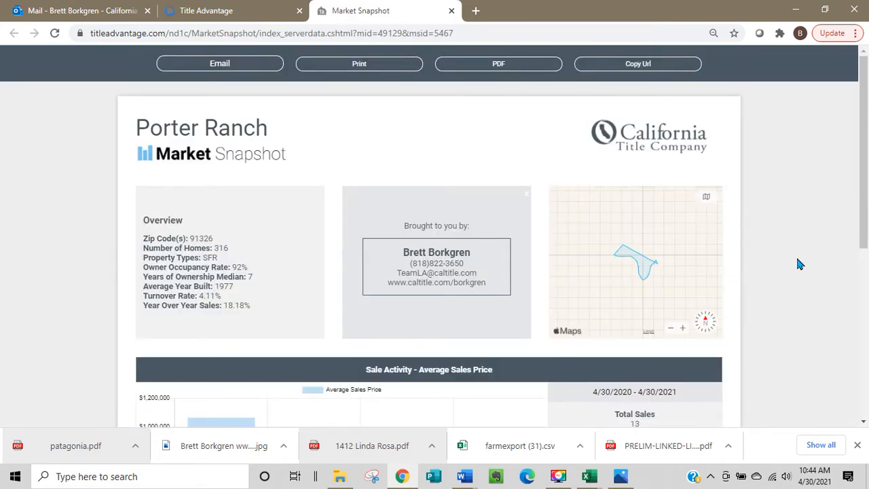
Review the Porter Ranch report's overview, quarterly average sales prices, yearly sales comparison, property characteristics and zip turnover ratios.
{"action": "scroll", "coordinate": [796, 254], "scroll_direction": "down", "scroll_amount": 4}
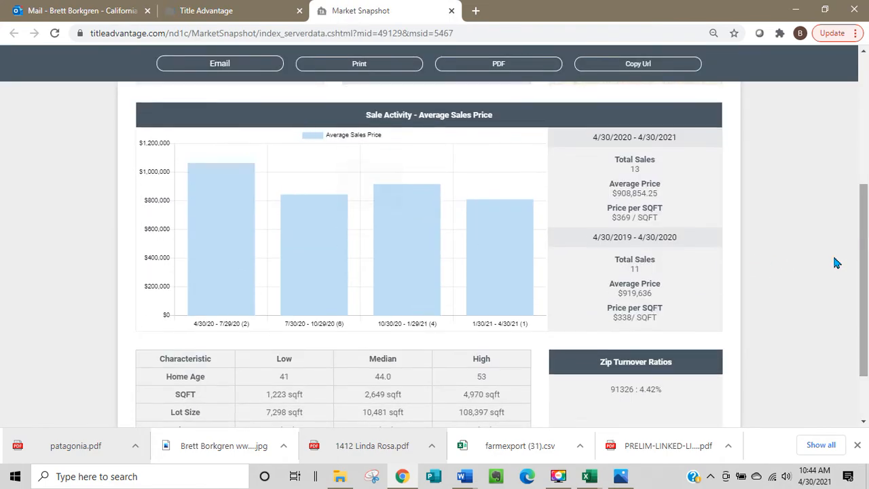
{"action": "scroll", "coordinate": [823, 268], "scroll_direction": "up", "scroll_amount": 4}
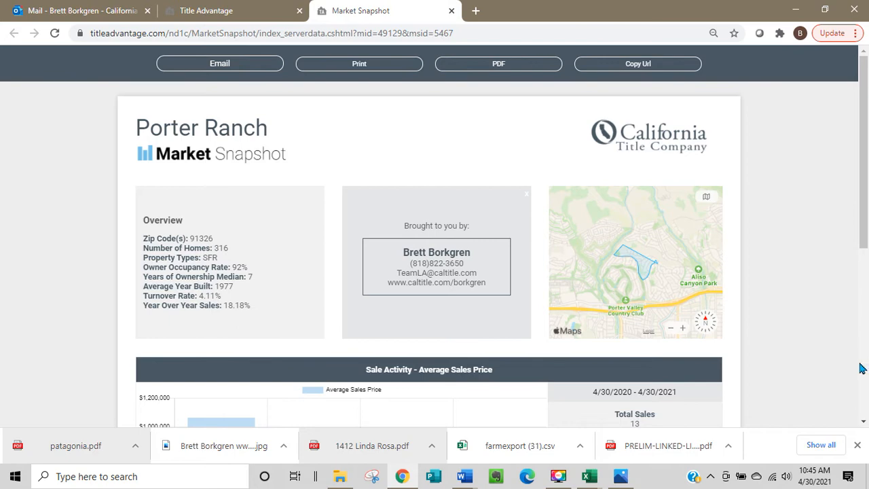
{"action": "scroll", "coordinate": [828, 344], "scroll_direction": "down", "scroll_amount": 3}
{"action": "scroll", "coordinate": [826, 342], "scroll_direction": "up", "scroll_amount": 1}
{"action": "scroll", "coordinate": [826, 350], "scroll_direction": "up", "scroll_amount": 1}
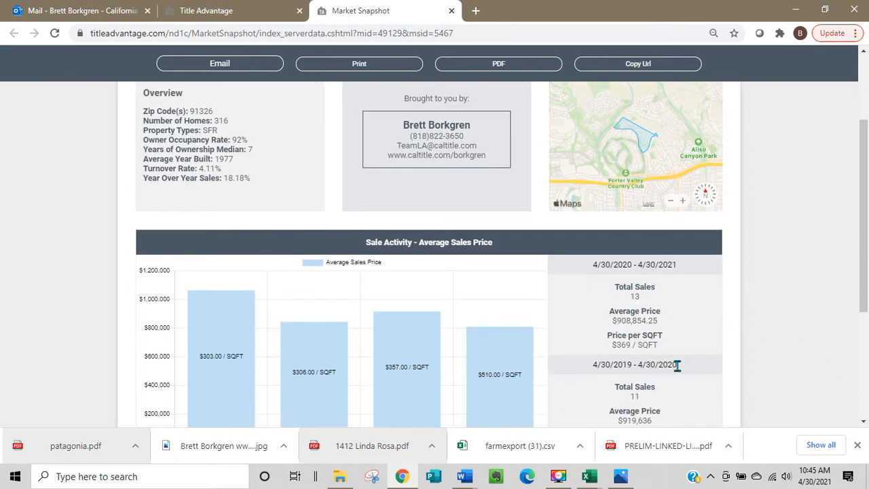
{"action": "scroll", "coordinate": [712, 369], "scroll_direction": "down", "scroll_amount": 1}
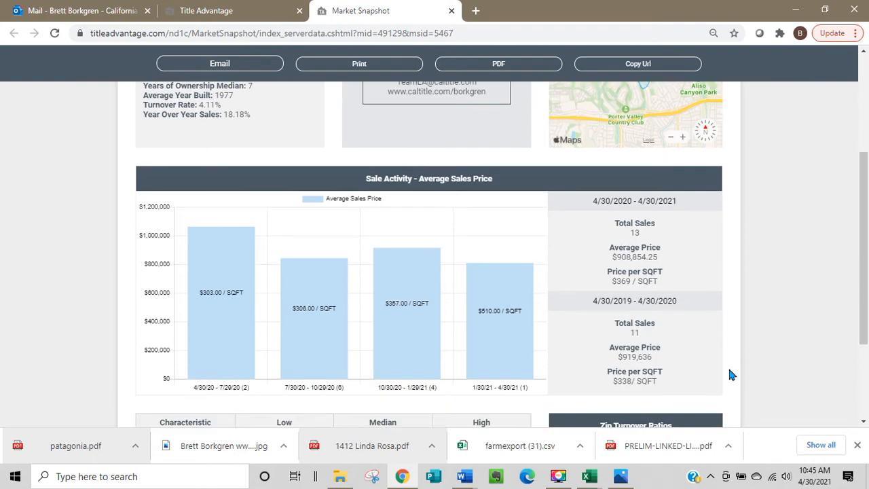
{"action": "scroll", "coordinate": [730, 374], "scroll_direction": "down", "scroll_amount": 2}
{"action": "scroll", "coordinate": [729, 370], "scroll_direction": "up", "scroll_amount": 5}
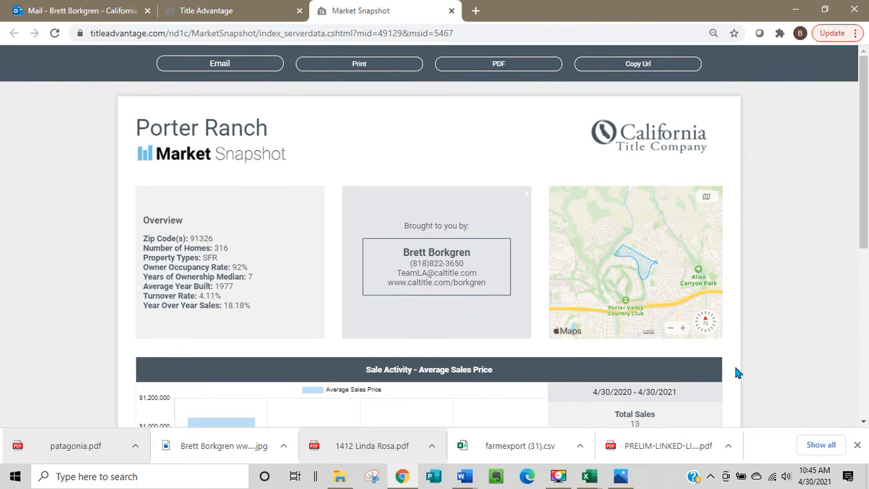
{"action": "scroll", "coordinate": [735, 368], "scroll_direction": "down", "scroll_amount": 1}
{"action": "scroll", "coordinate": [736, 368], "scroll_direction": "up", "scroll_amount": 1}
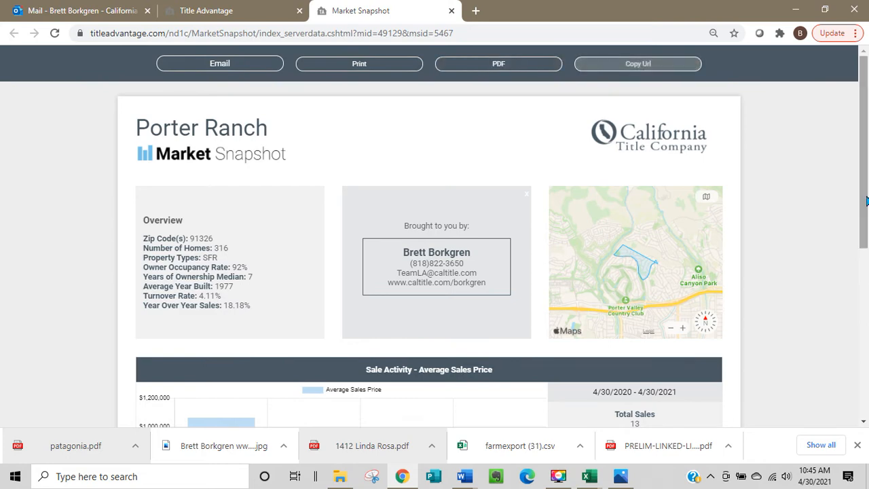
{"action": "scroll", "coordinate": [786, 214], "scroll_direction": "down", "scroll_amount": 5}
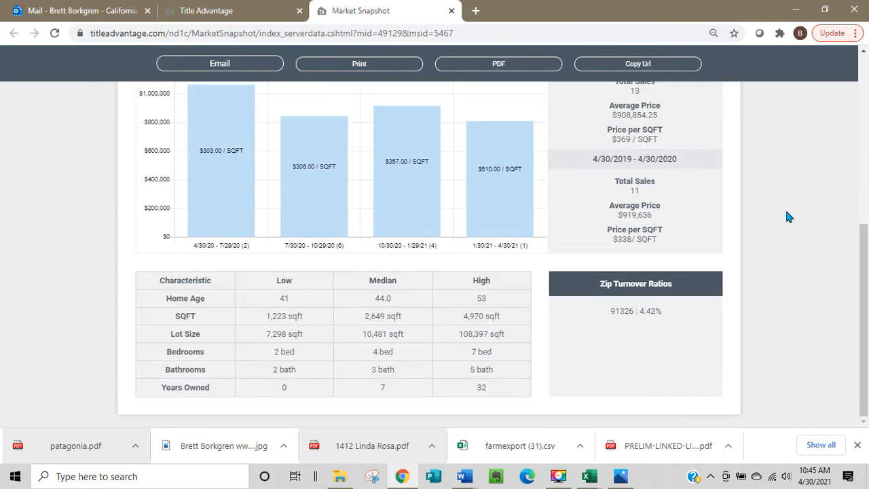
{"action": "scroll", "coordinate": [787, 216], "scroll_direction": "up", "scroll_amount": 5}
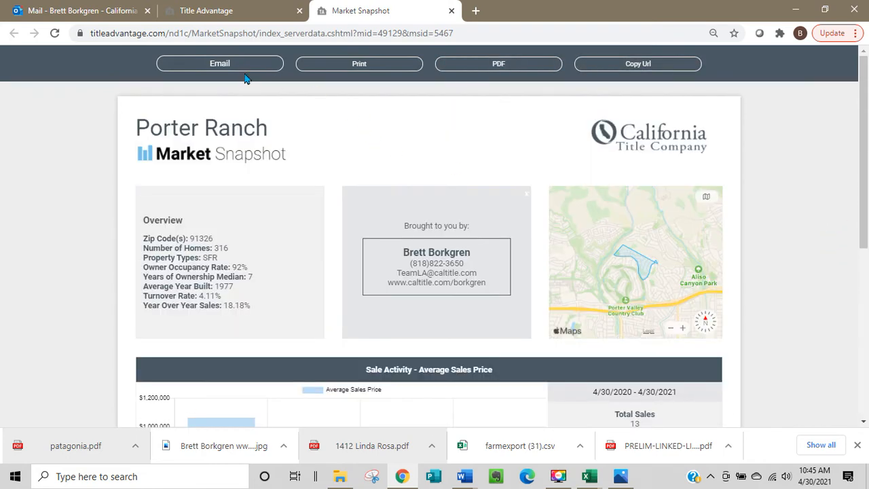
Return to the Title Advantage home page and open the first saved farm in the My Farms list.
{"action": "left_click", "coordinate": [223, 14]}
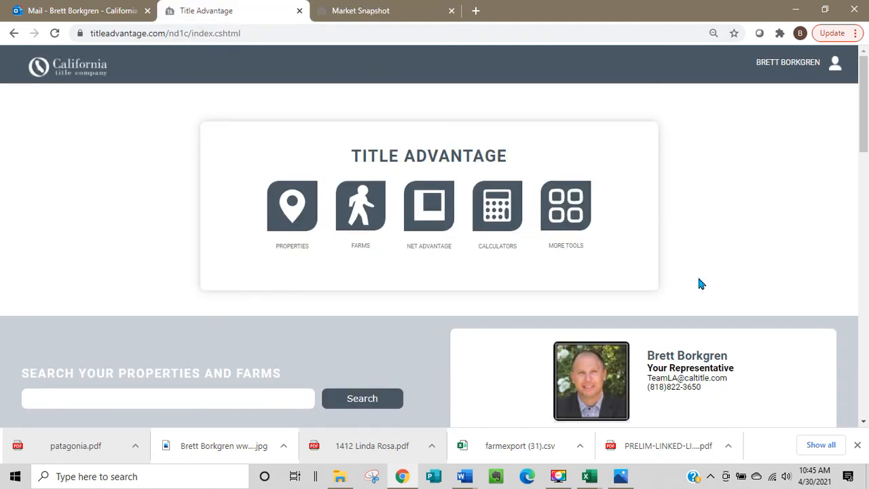
{"action": "left_click", "coordinate": [361, 211]}
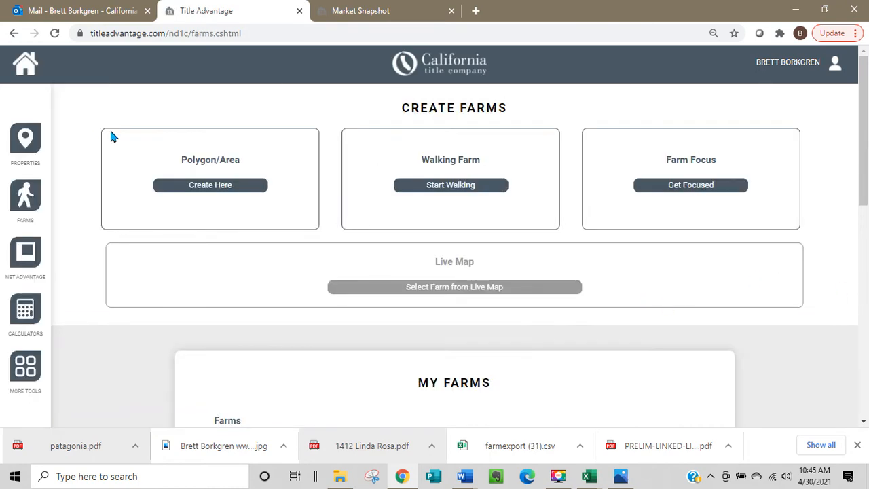
{"action": "scroll", "coordinate": [678, 315], "scroll_direction": "down", "scroll_amount": 3}
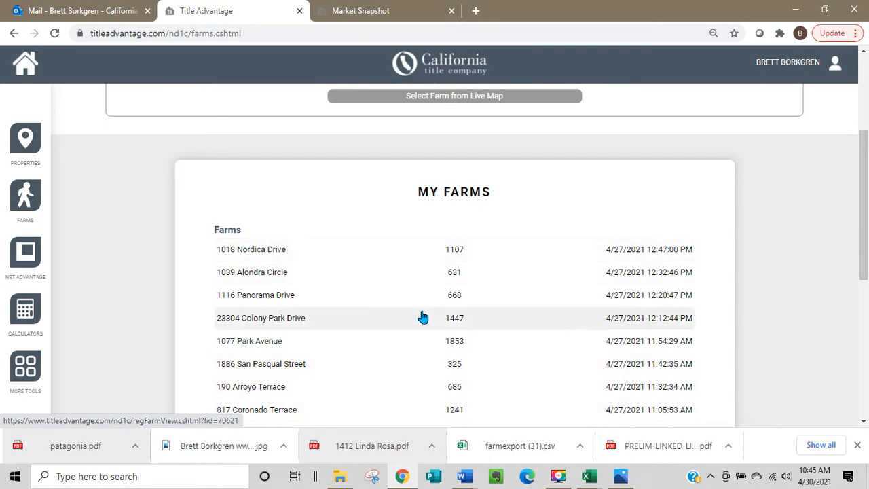
{"action": "scroll", "coordinate": [334, 333], "scroll_direction": "down", "scroll_amount": 3}
{"action": "scroll", "coordinate": [335, 334], "scroll_direction": "up", "scroll_amount": 3}
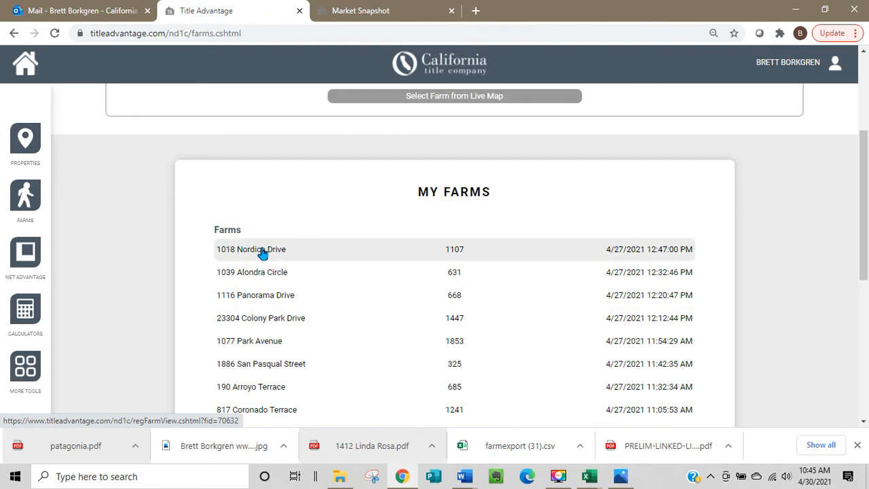
{"action": "left_click", "coordinate": [287, 257]}
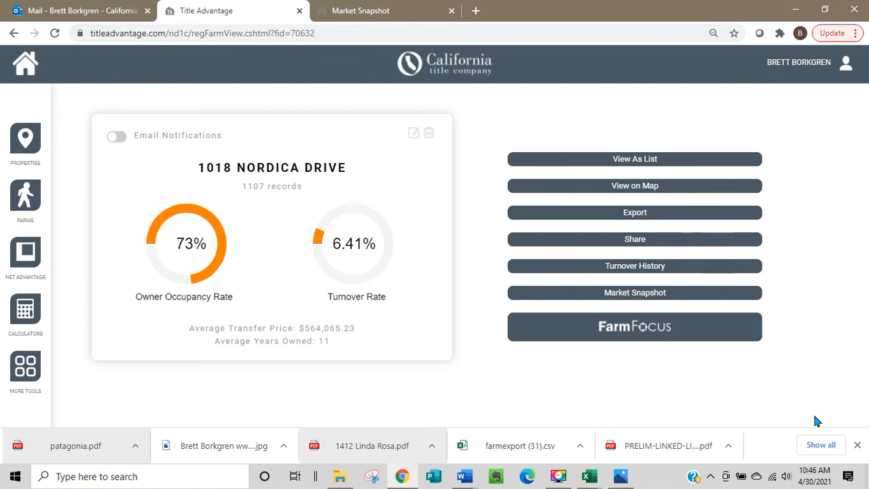
Create a Market Snapshot from the open farm for Single Family Residential Only, keeping the farm's name as the snapshot name.
{"action": "left_click", "coordinate": [635, 292]}
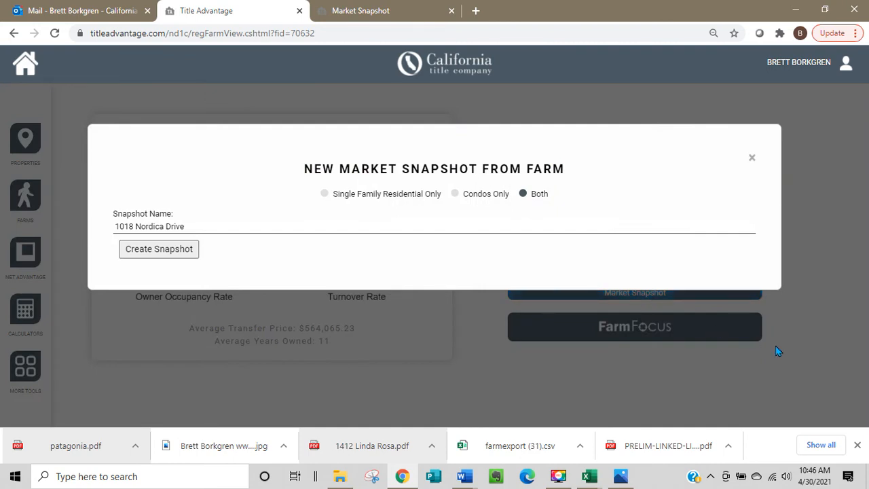
{"action": "left_click", "coordinate": [326, 195]}
{"action": "left_click", "coordinate": [165, 251]}
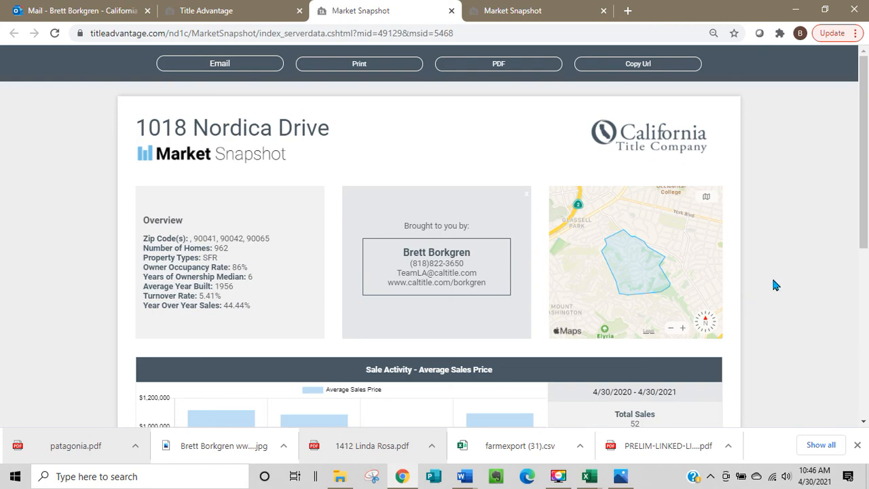
Review the farm-based snapshot's overview, sales activity, property characteristics table and zip turnover ratios.
{"action": "scroll", "coordinate": [773, 280], "scroll_direction": "down", "scroll_amount": 5}
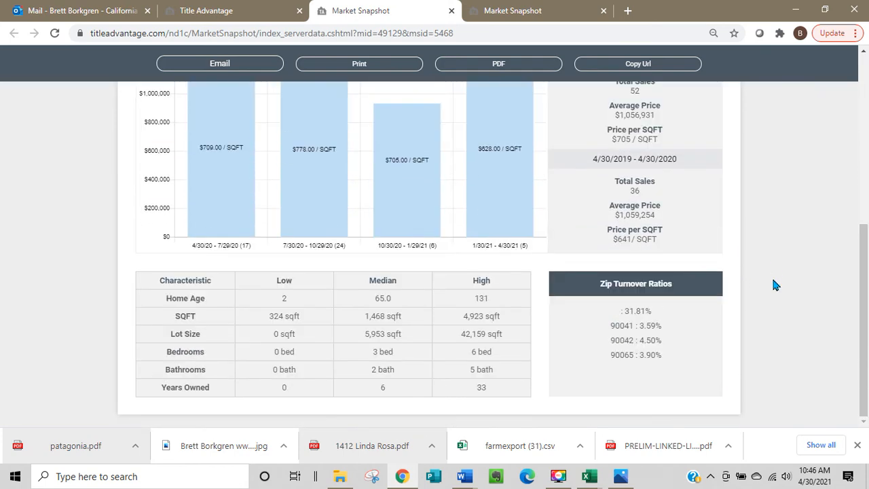
{"action": "scroll", "coordinate": [773, 279], "scroll_direction": "up", "scroll_amount": 5}
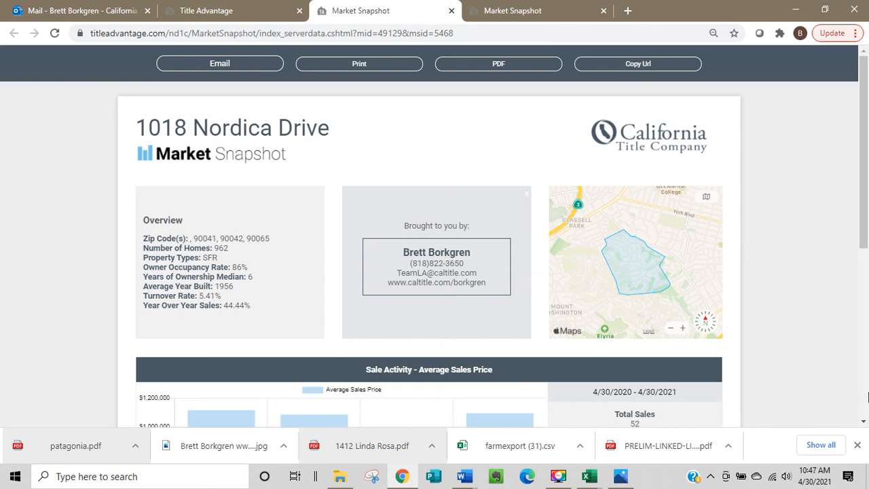
{"action": "scroll", "coordinate": [813, 327], "scroll_direction": "down", "scroll_amount": 2}
{"action": "scroll", "coordinate": [791, 338], "scroll_direction": "up", "scroll_amount": 2}
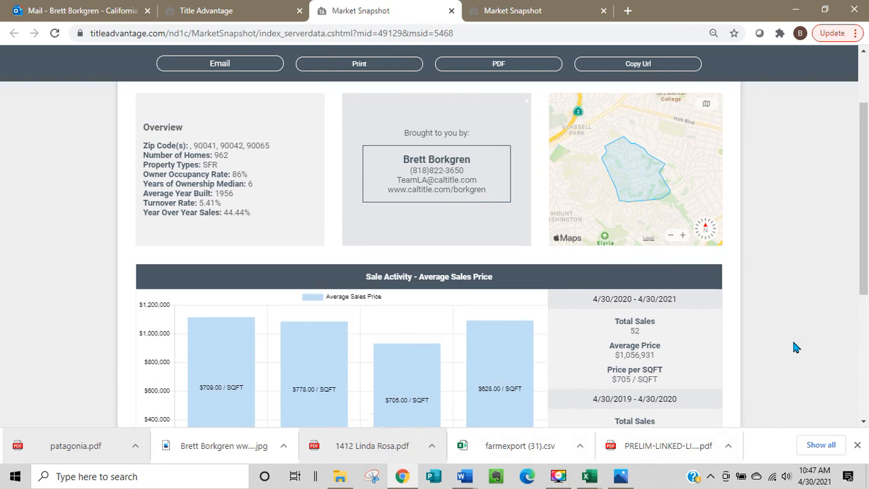
{"action": "left_click", "coordinate": [557, 478]}
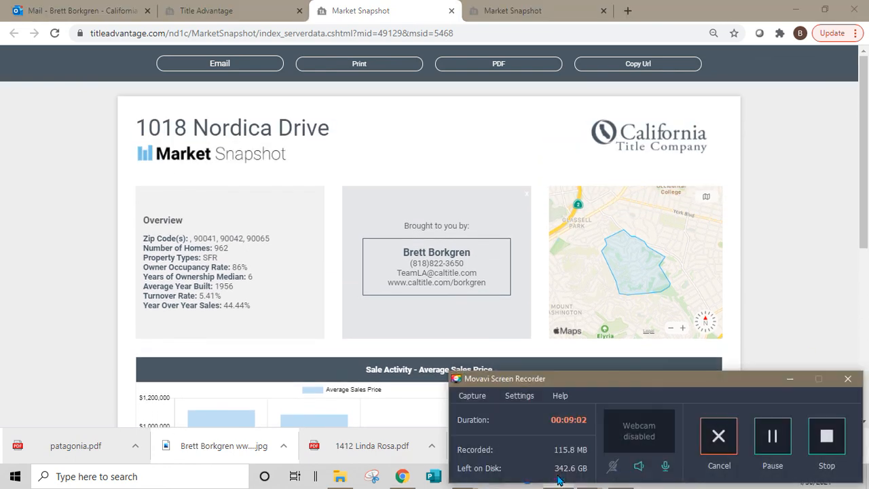